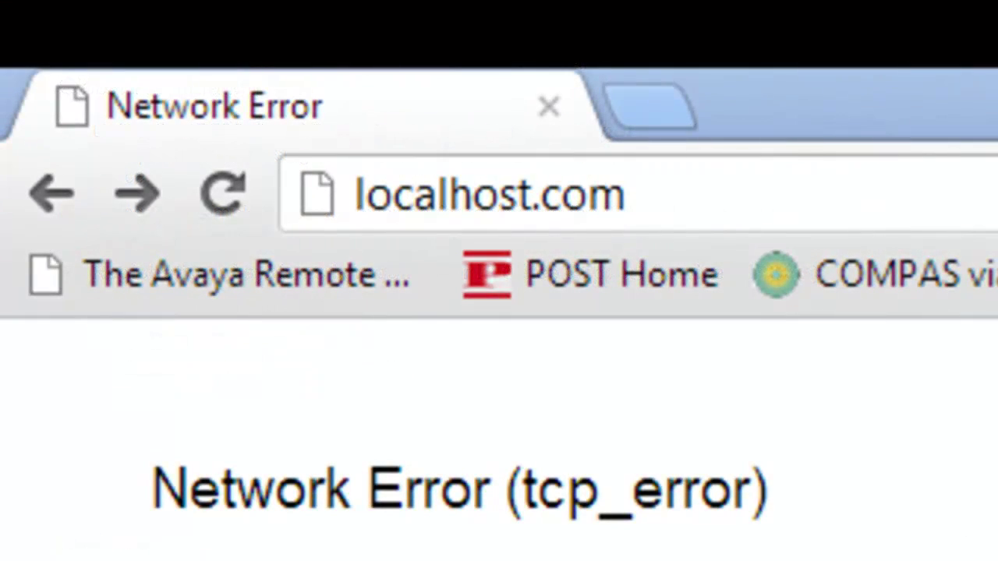
Step: Load grt.avaya.com and sign in through Avaya SSO with the saved credentials
click(635, 194)
text(gr)
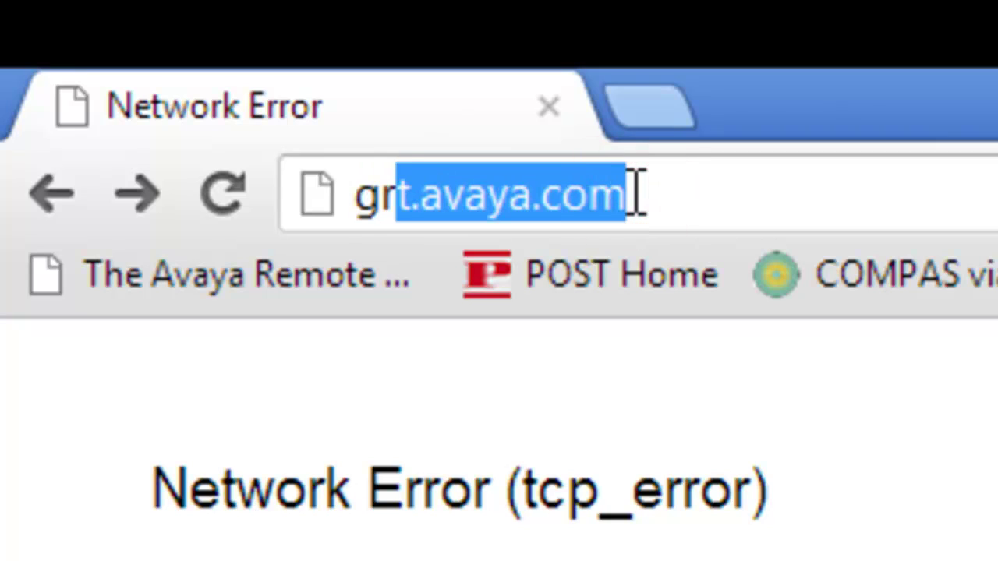
text(t)
click(676, 194)
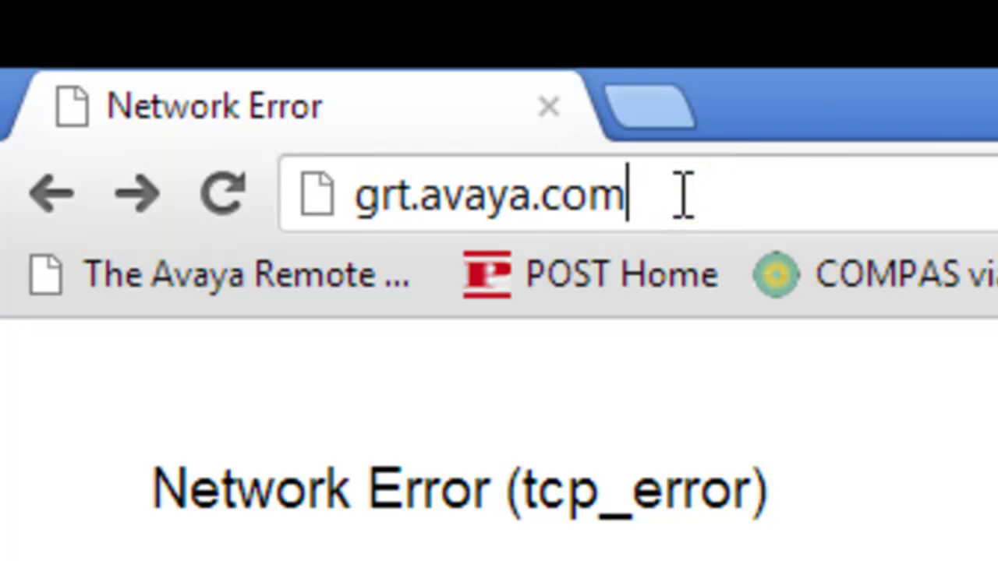
key(Return)
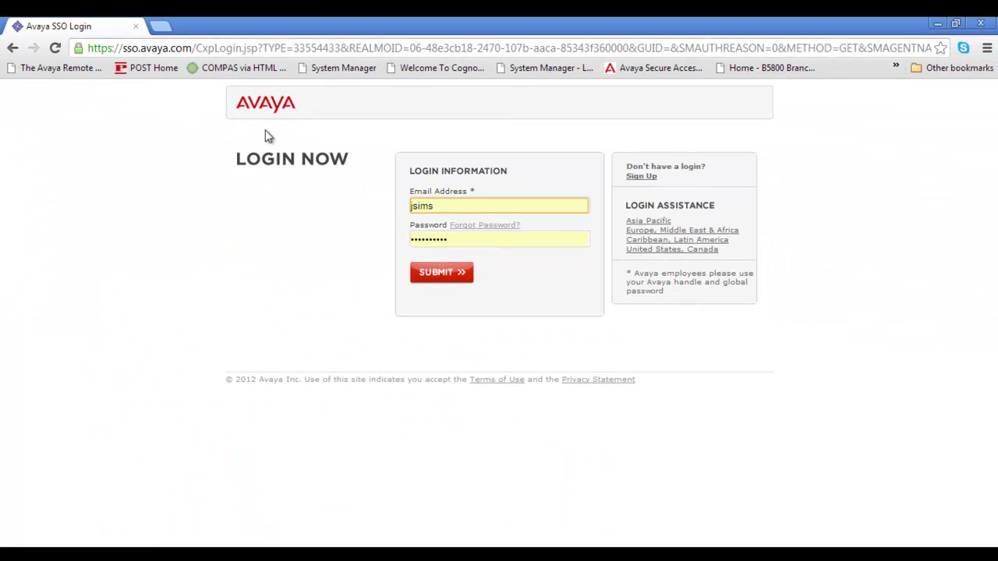
click(442, 274)
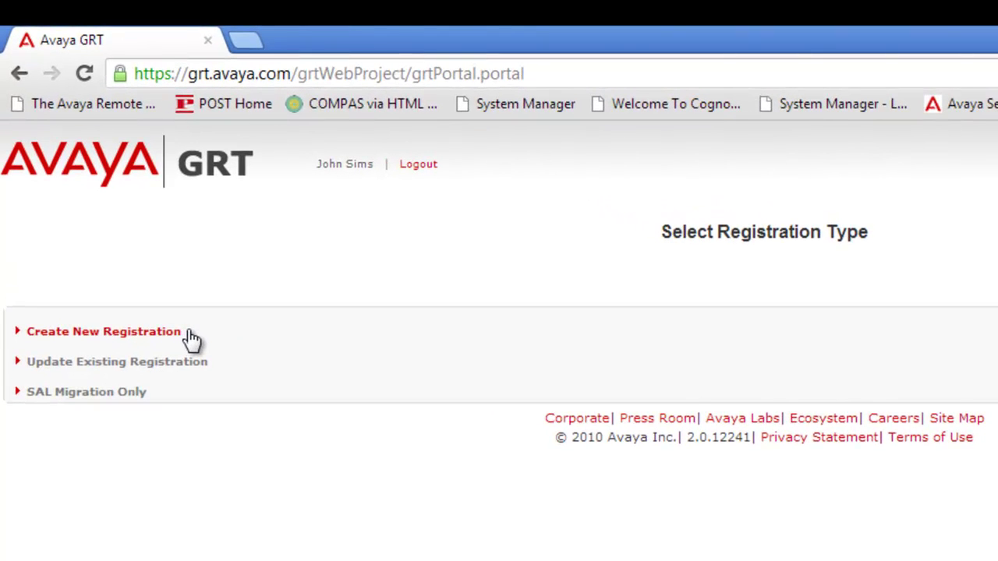
Step: Search the autofilled Sold To number, confirm it as BusinessPartner, and choose New Registration
click(117, 338)
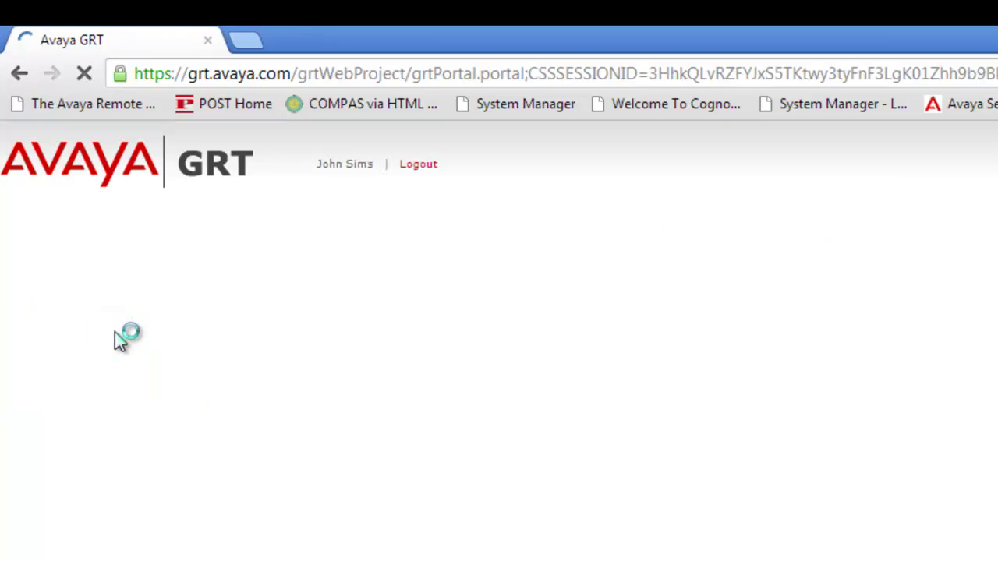
click(483, 319)
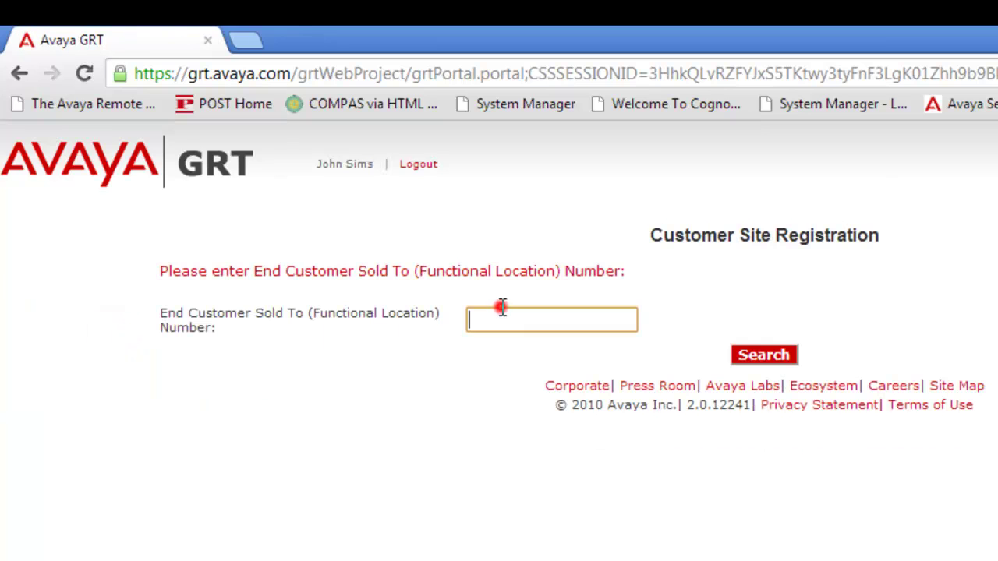
text(00)
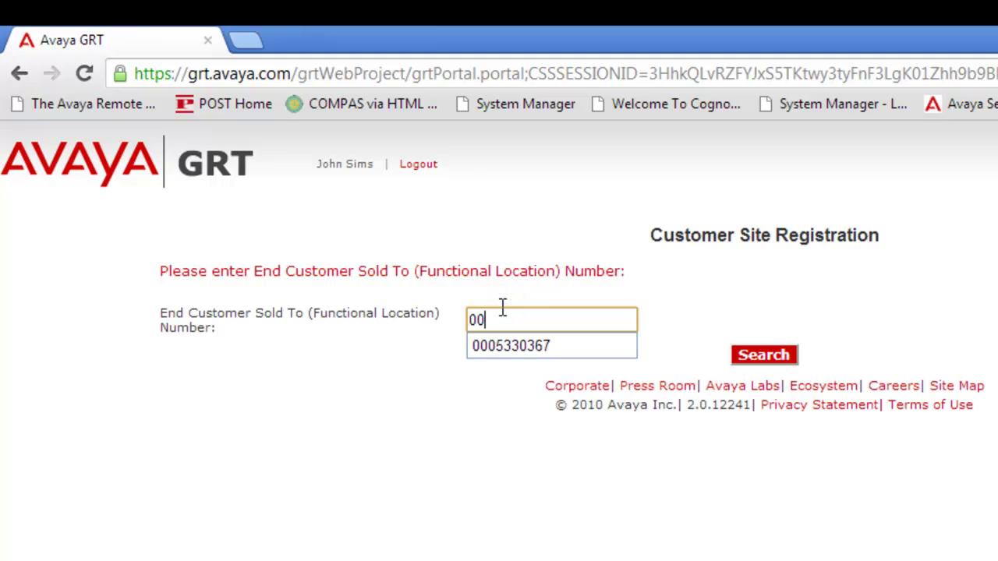
key(Down)
key(Return)
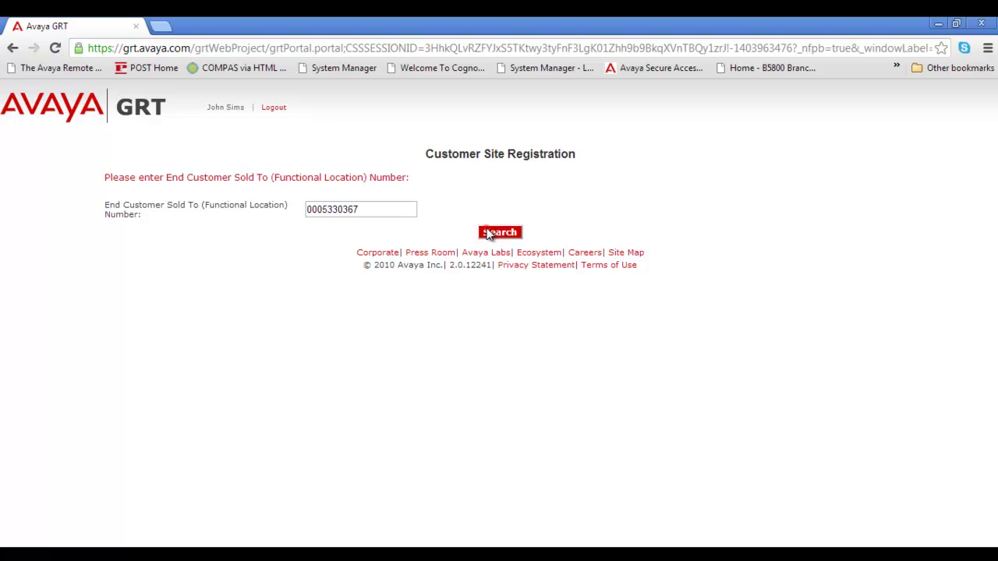
click(484, 233)
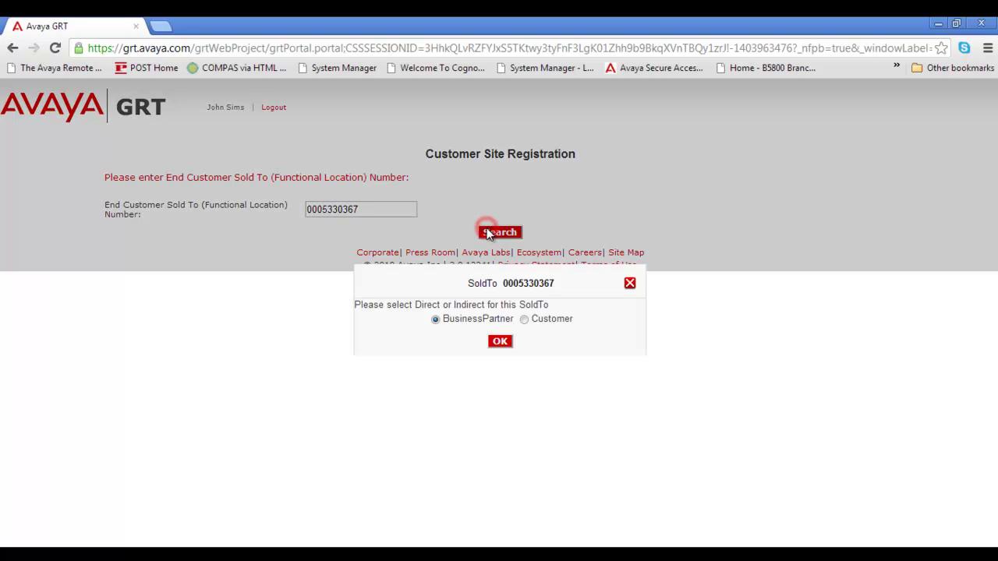
click(499, 343)
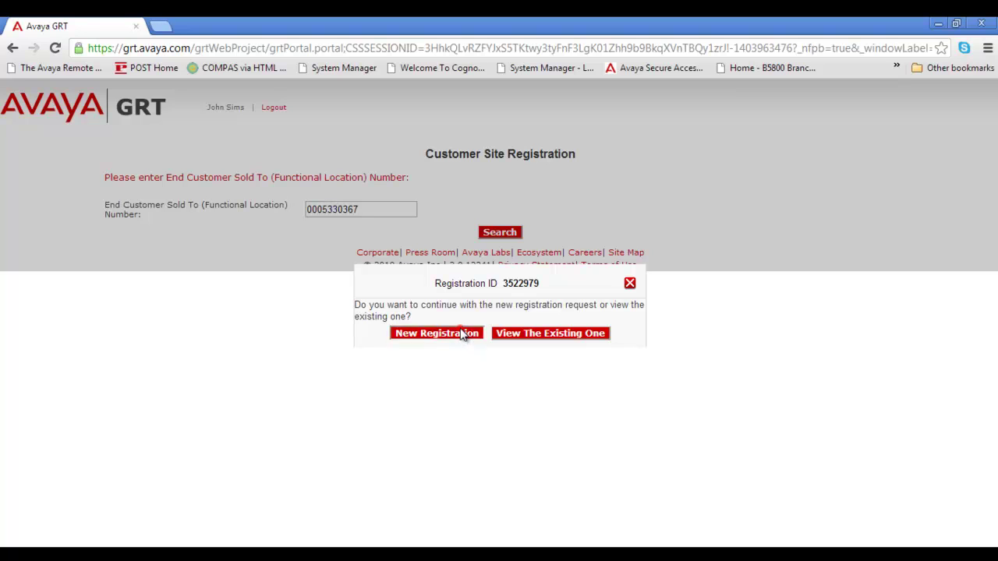
click(464, 332)
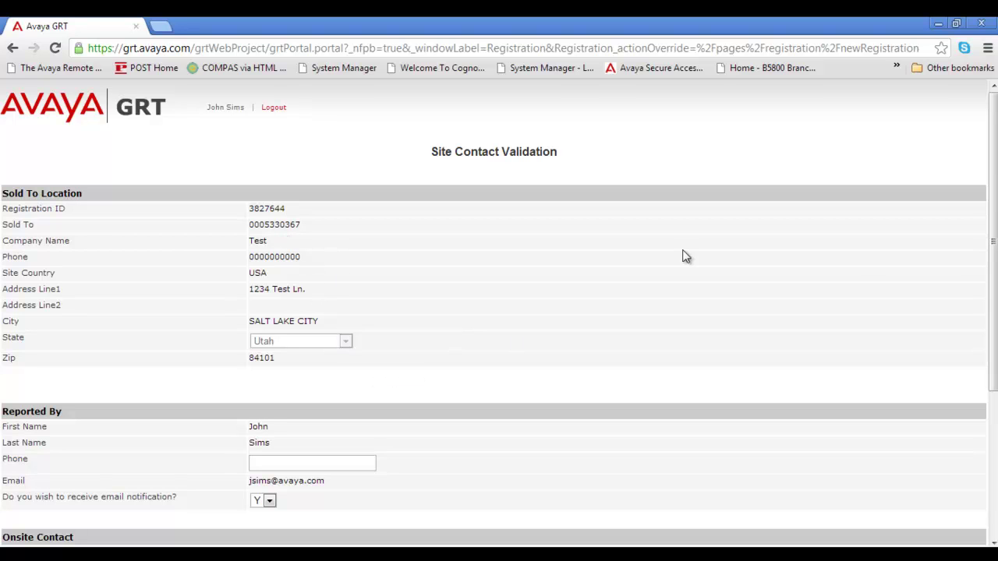
Step: Fill in the Reported By phone number from the autofill suggestion
drag(992, 258, 984, 375)
click(280, 289)
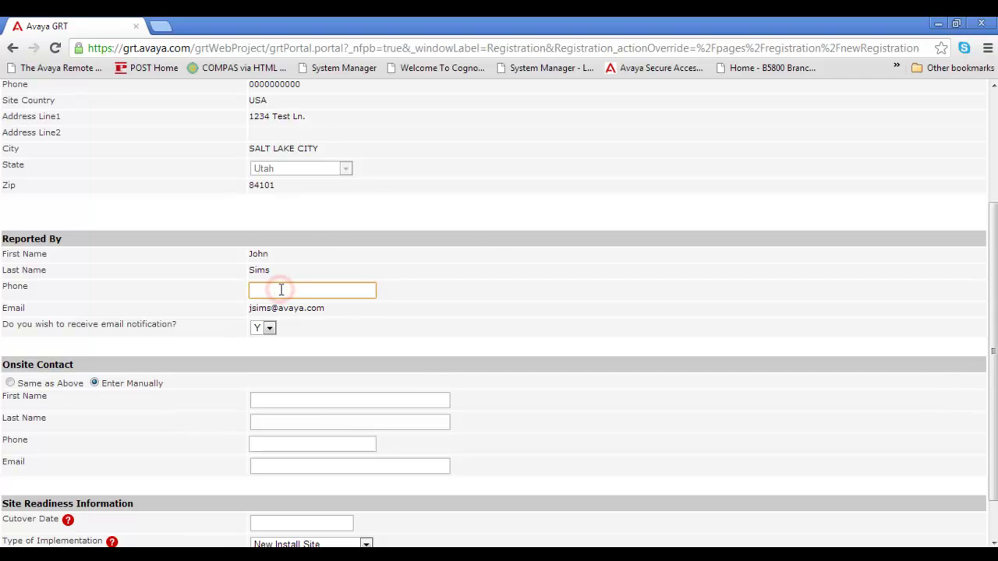
text(9)
key(Down)
key(Tab)
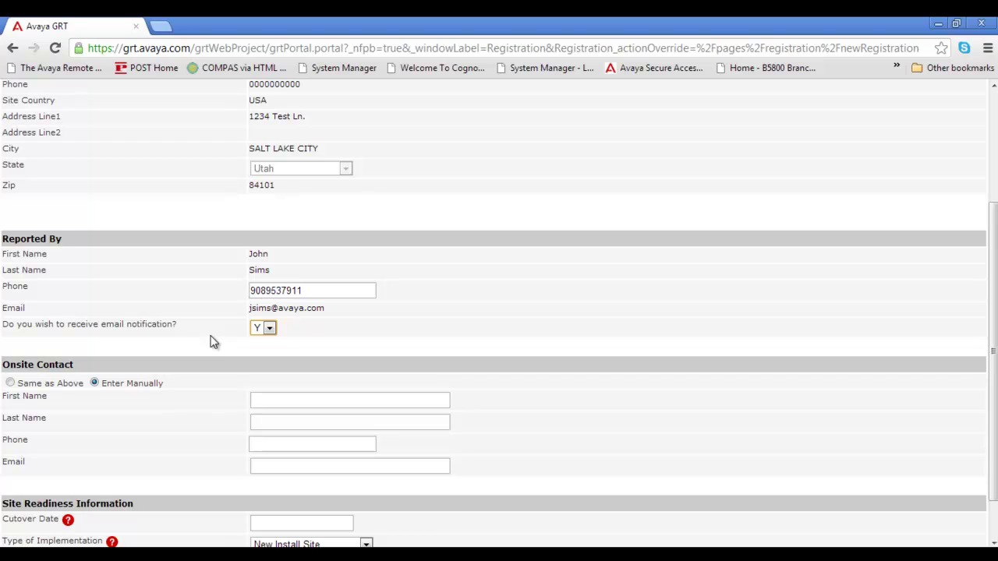
Step: Set the onsite contact to Same as Above, copying the reporter's details
drag(991, 317, 992, 390)
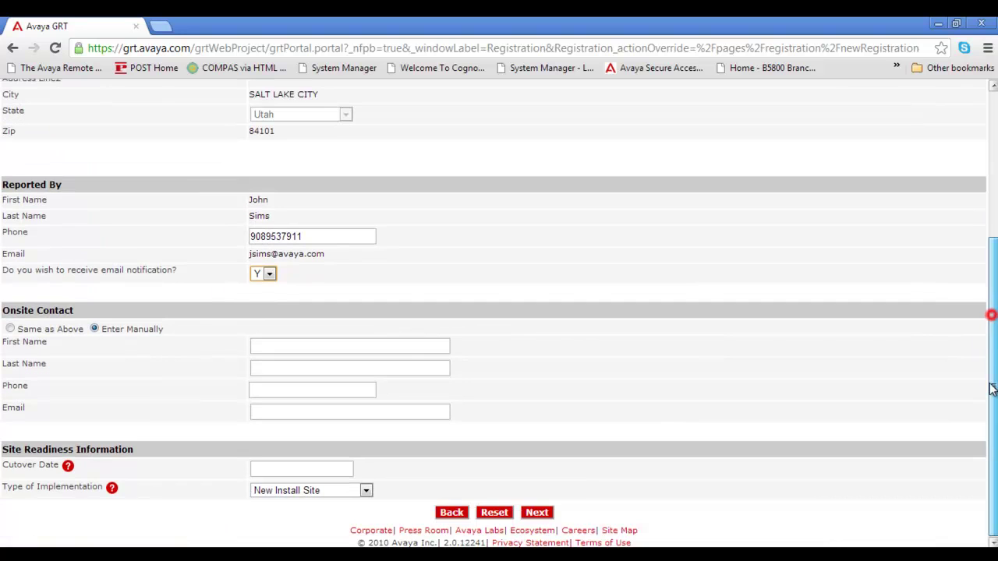
click(267, 344)
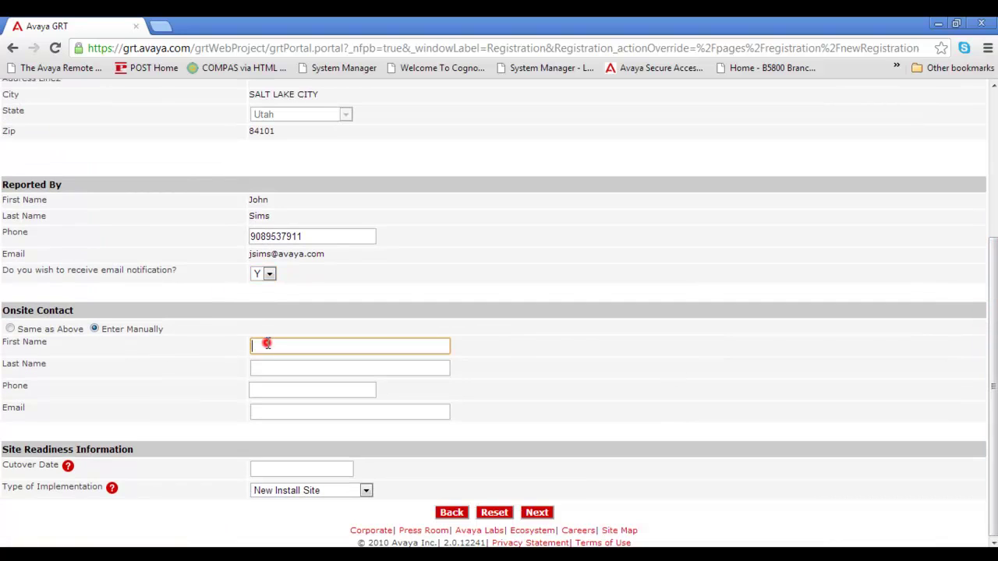
click(259, 365)
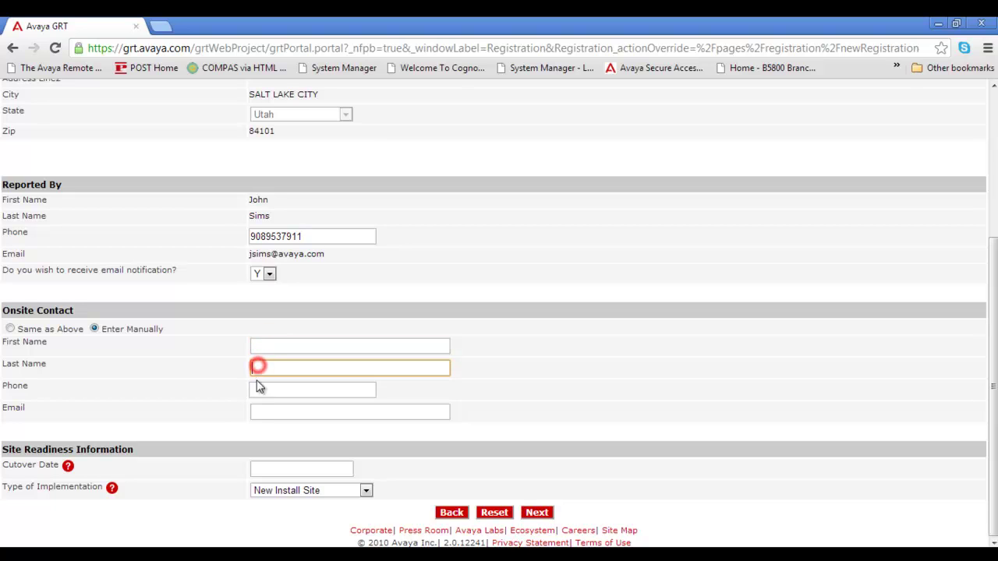
click(256, 388)
click(259, 411)
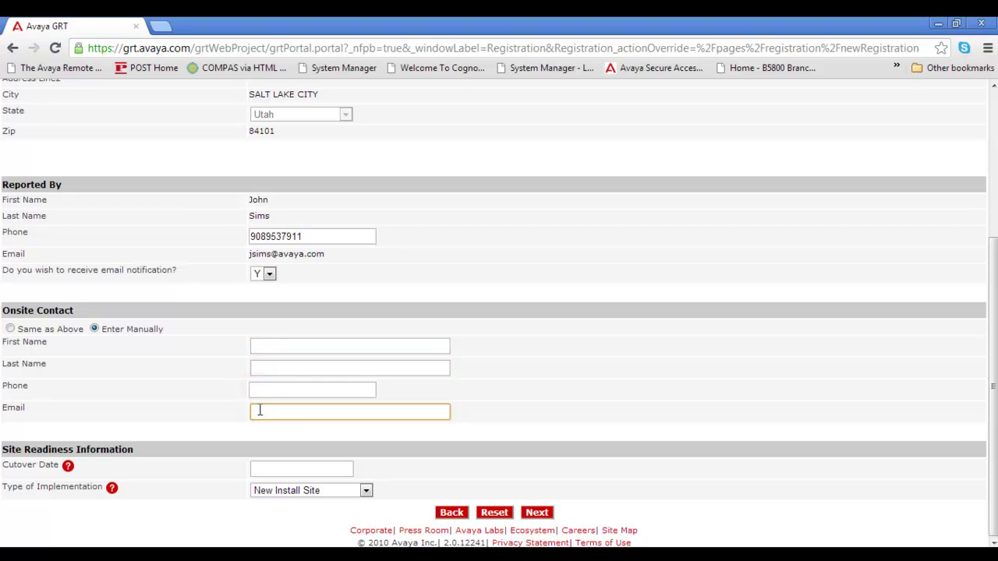
click(10, 328)
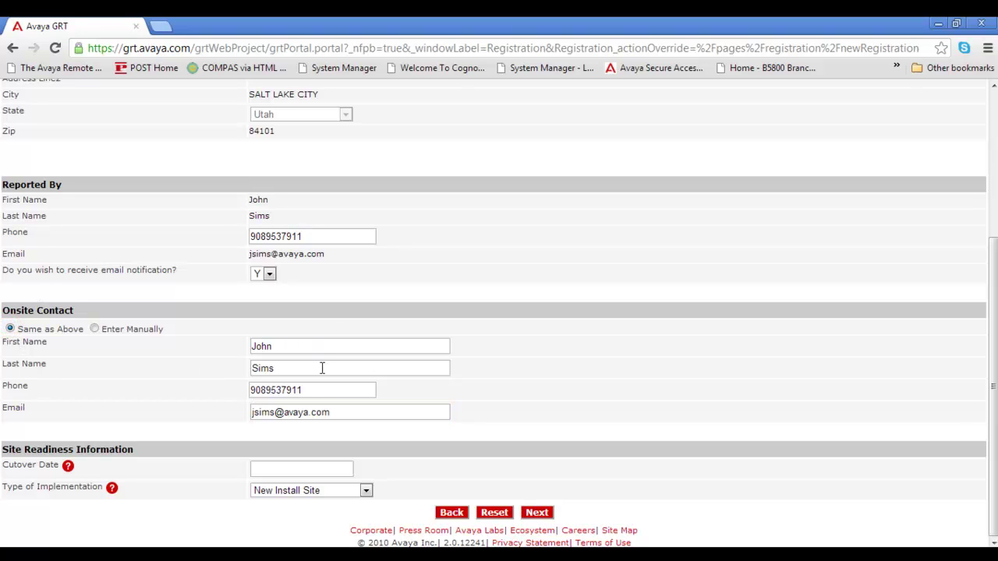
Step: Enter 10/24/2012 as the cutover date
click(262, 466)
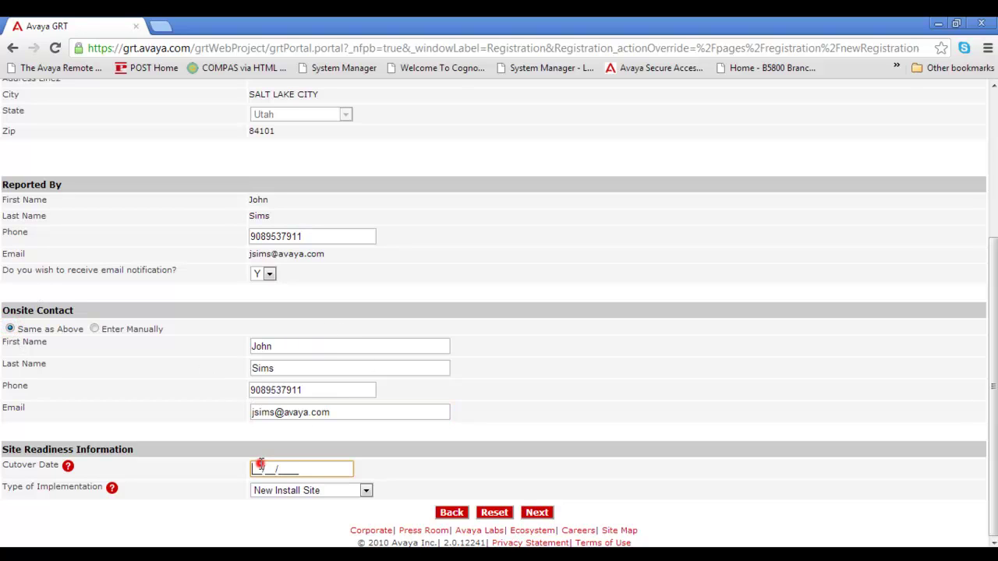
text(10/24/2012)
click(388, 489)
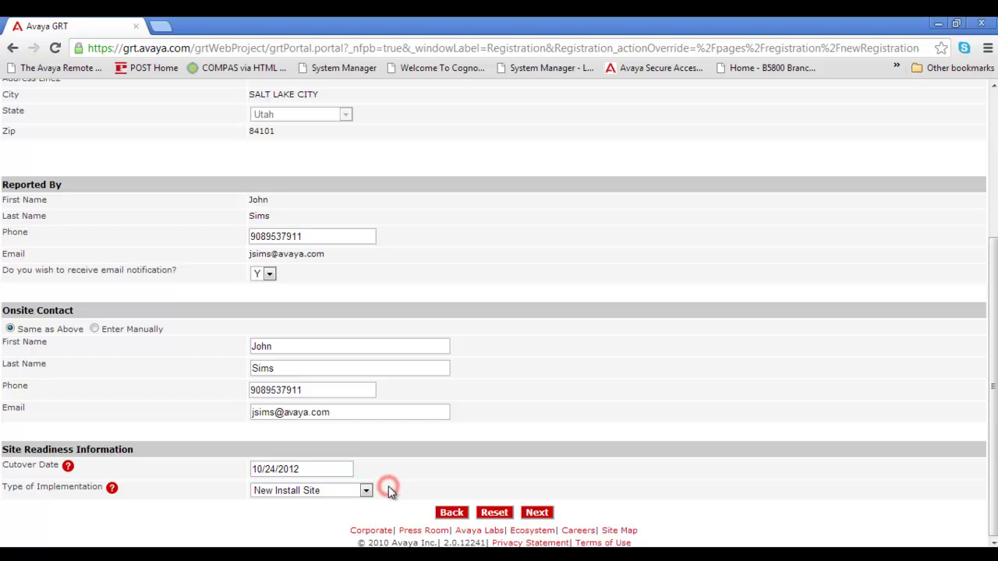
Step: Select New Install Site as the Type of Implementation and proceed to the next page
click(365, 492)
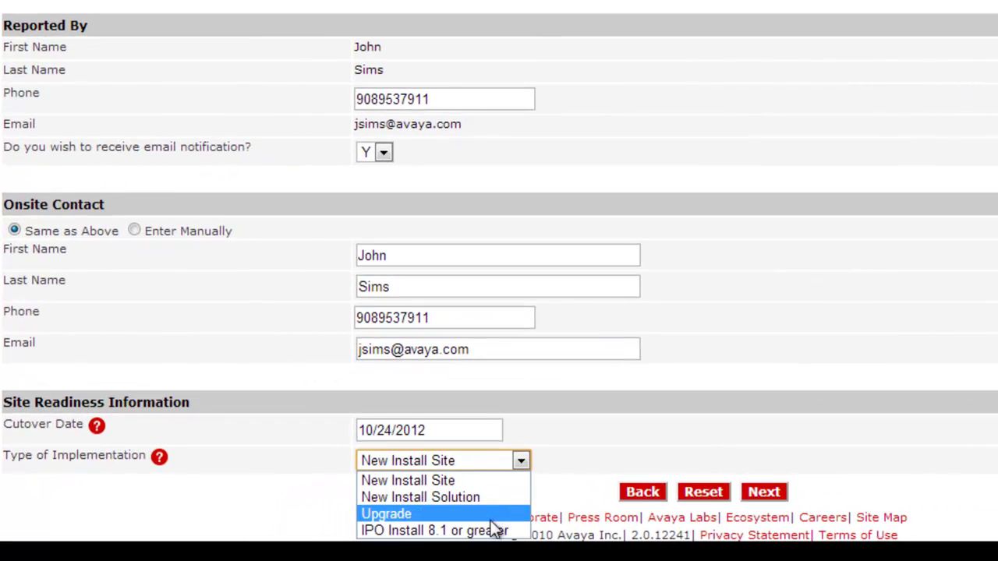
click(495, 530)
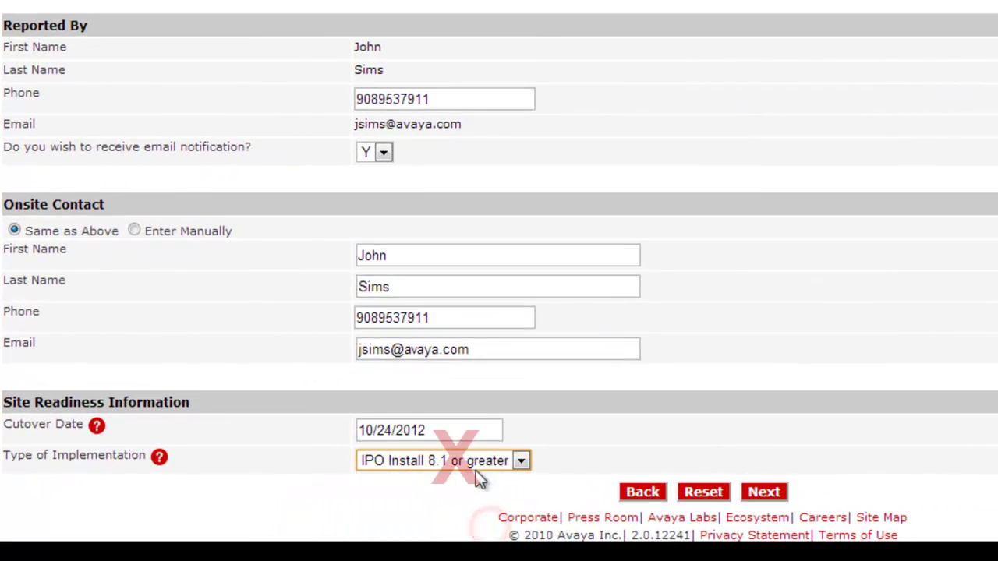
click(521, 461)
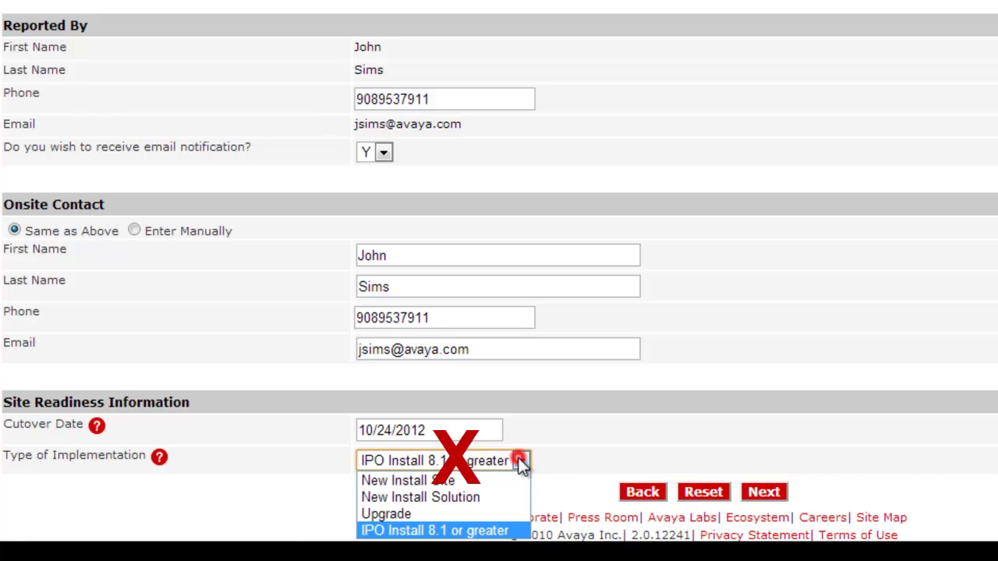
click(472, 480)
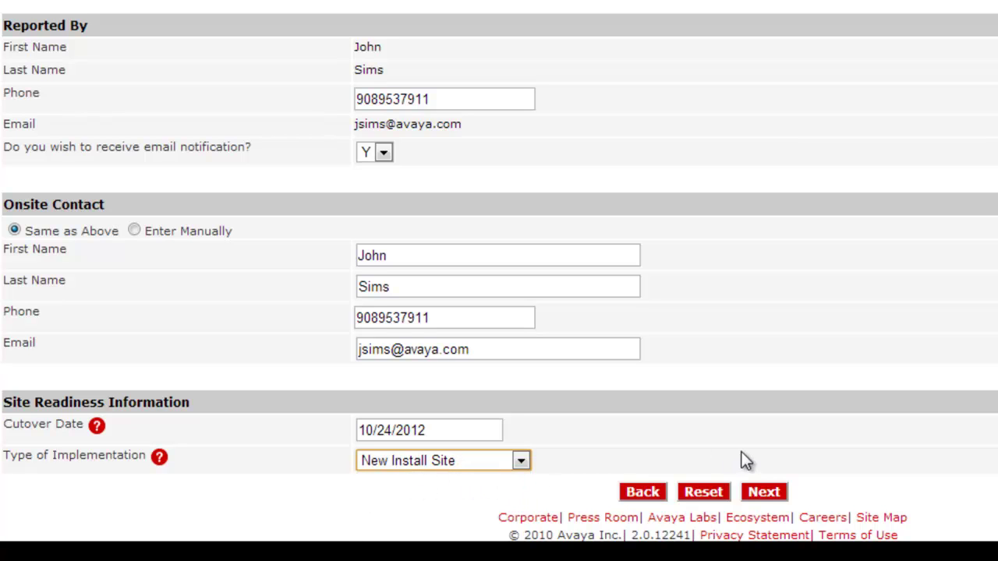
click(775, 492)
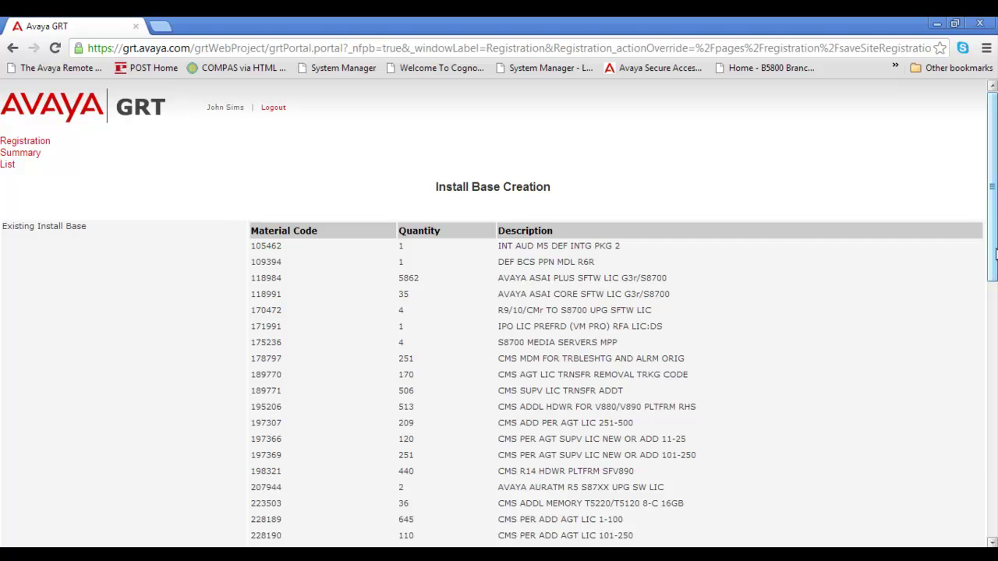
Step: Scroll down the Install Base Creation page to the empty Material Entry table
drag(995, 254, 980, 540)
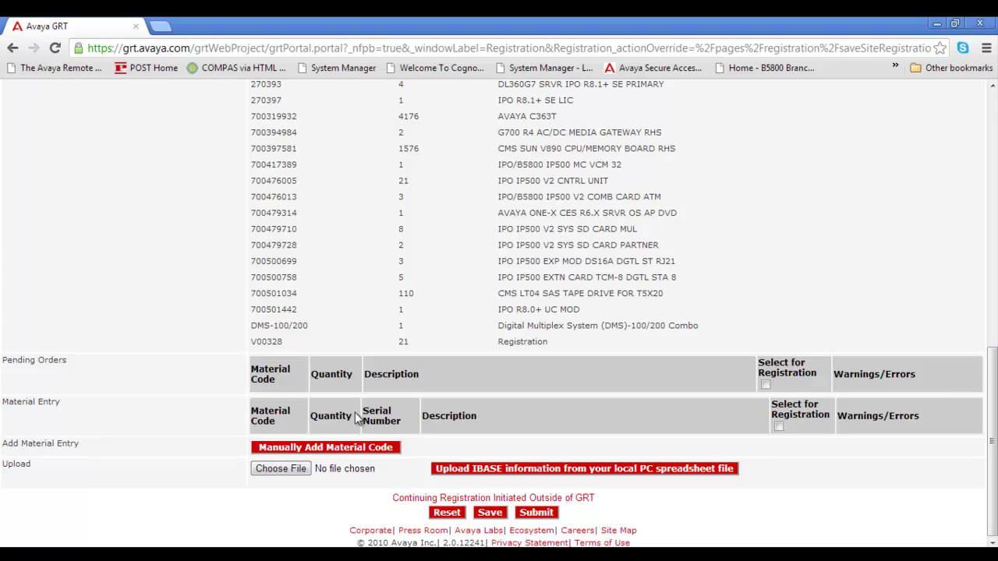
Step: Add a material row with code 700417207 (IPO IP500 CNTL UNIT), quantity 1, no serial number
click(321, 448)
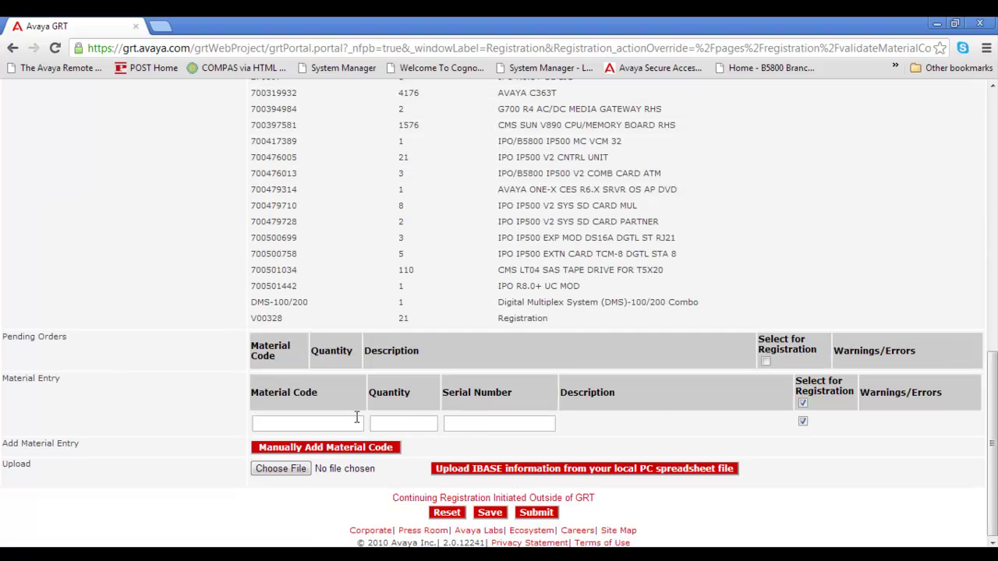
click(352, 423)
text(700417207)
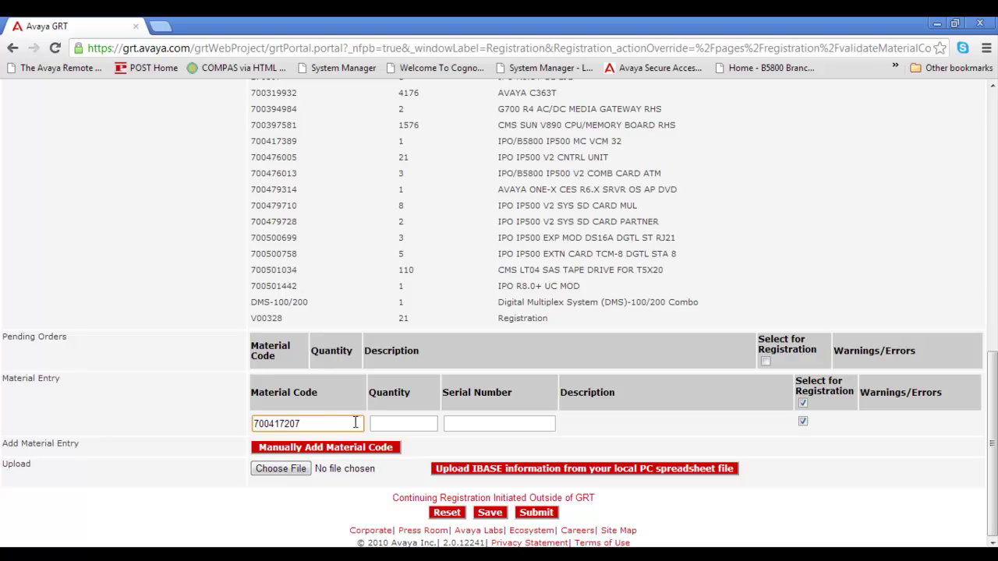
click(376, 423)
text(1)
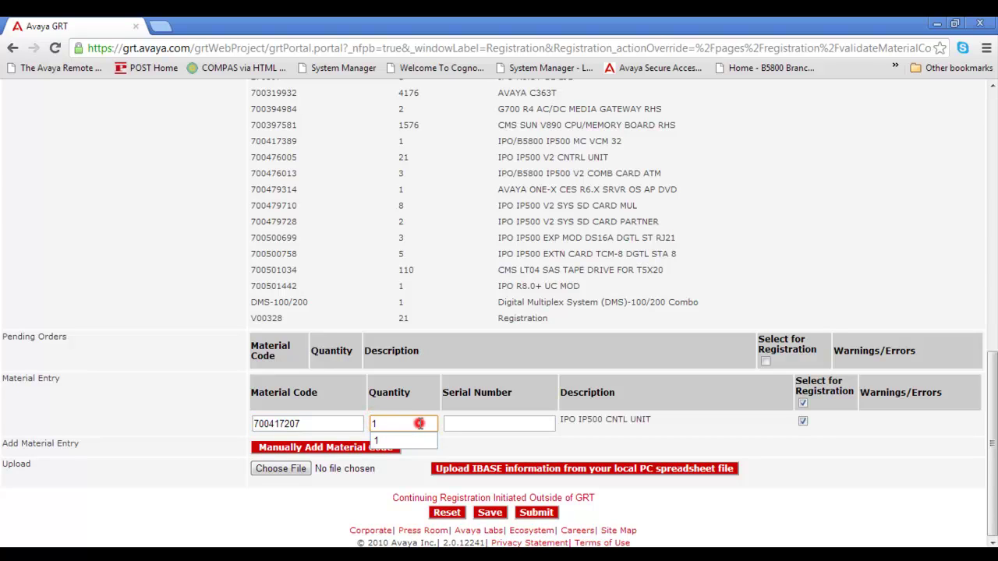
click(669, 422)
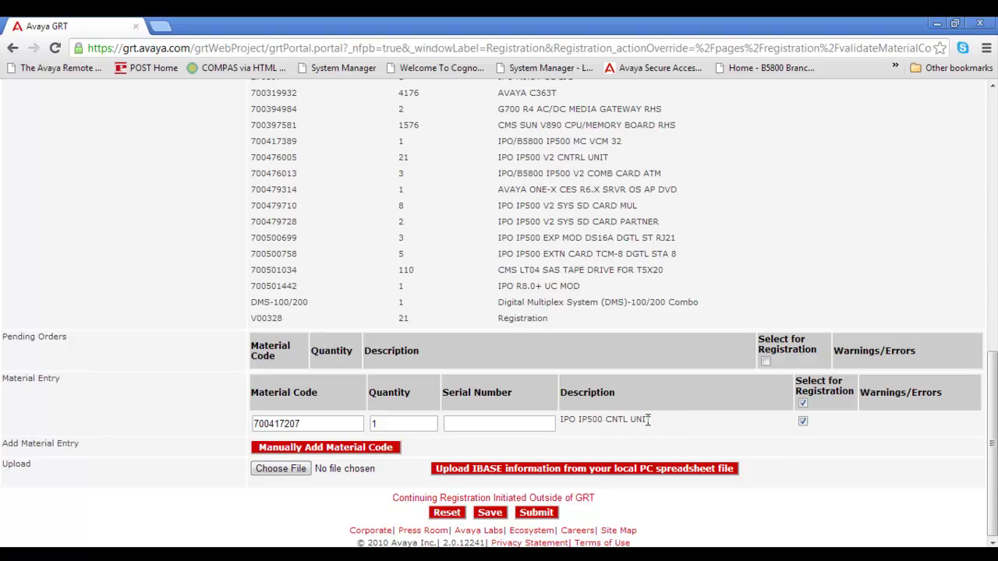
click(495, 423)
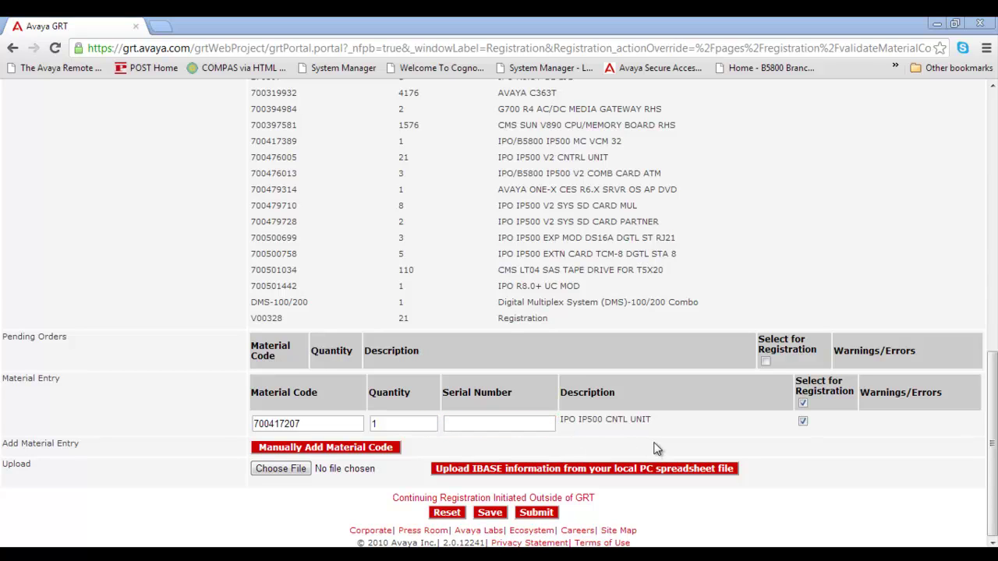
click(830, 423)
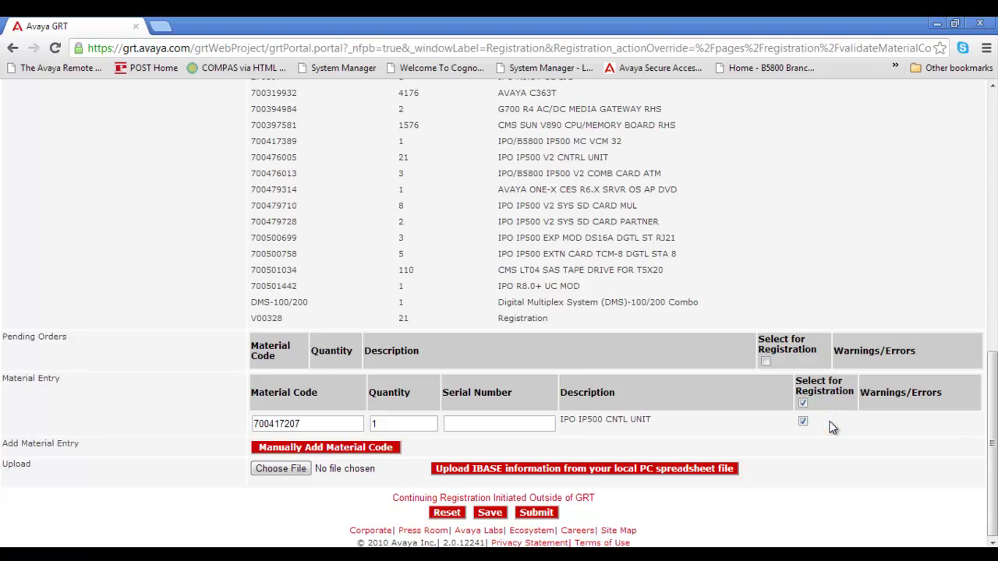
Step: Add a row for 269810 (DL120G7 SRVR UC IPO R8+), quantity 1, serial number blank
click(368, 450)
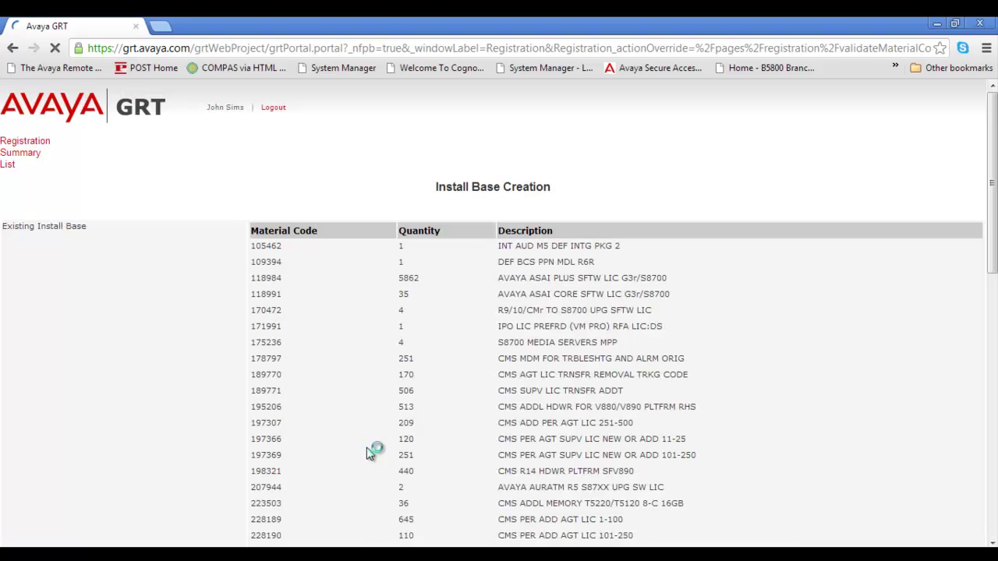
click(341, 426)
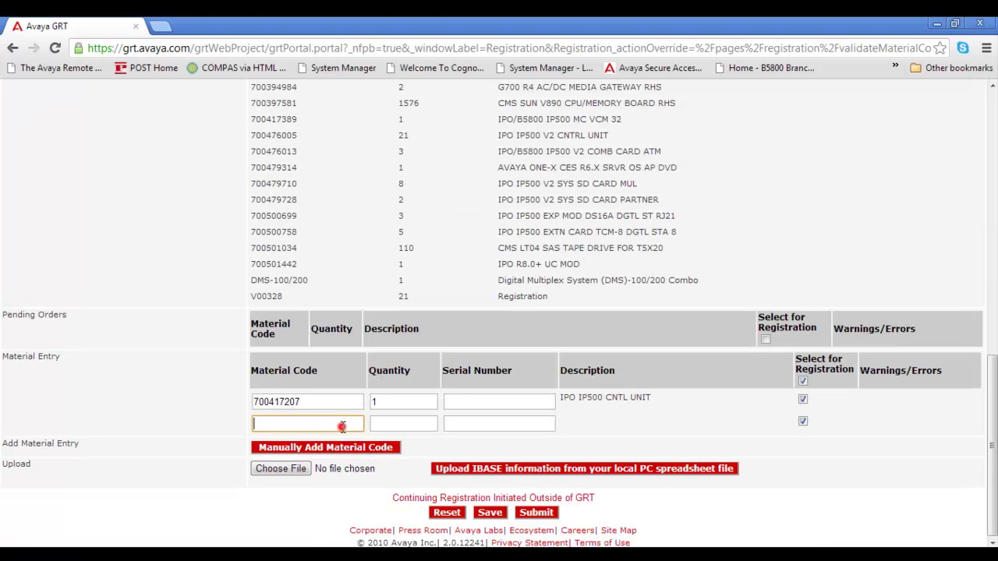
text(2)
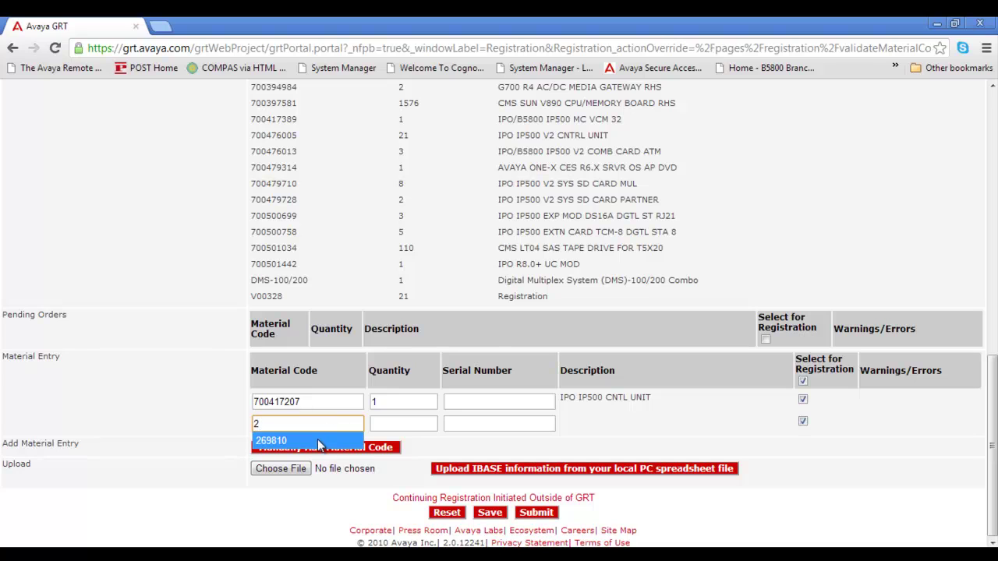
click(319, 442)
click(384, 423)
text(1)
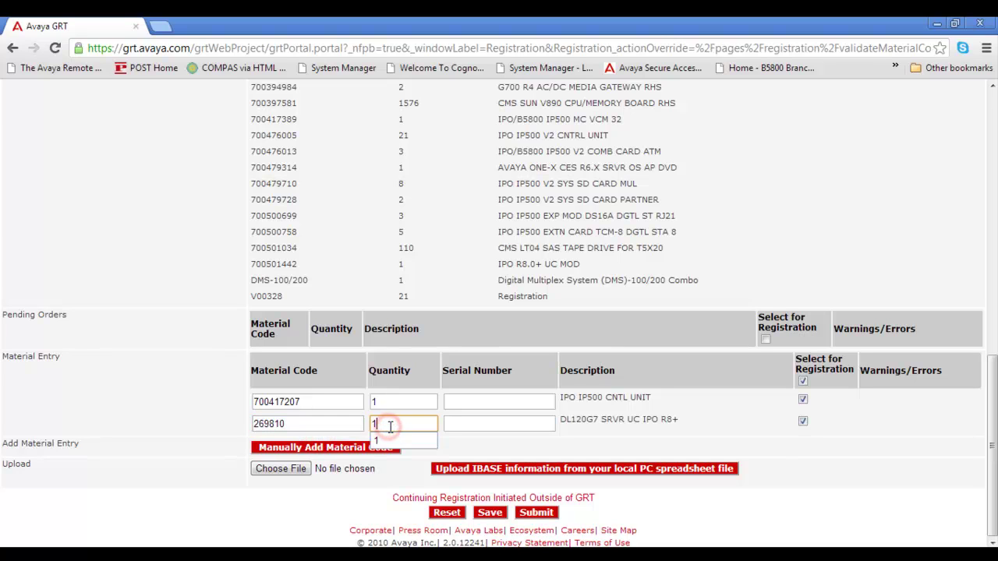
click(456, 426)
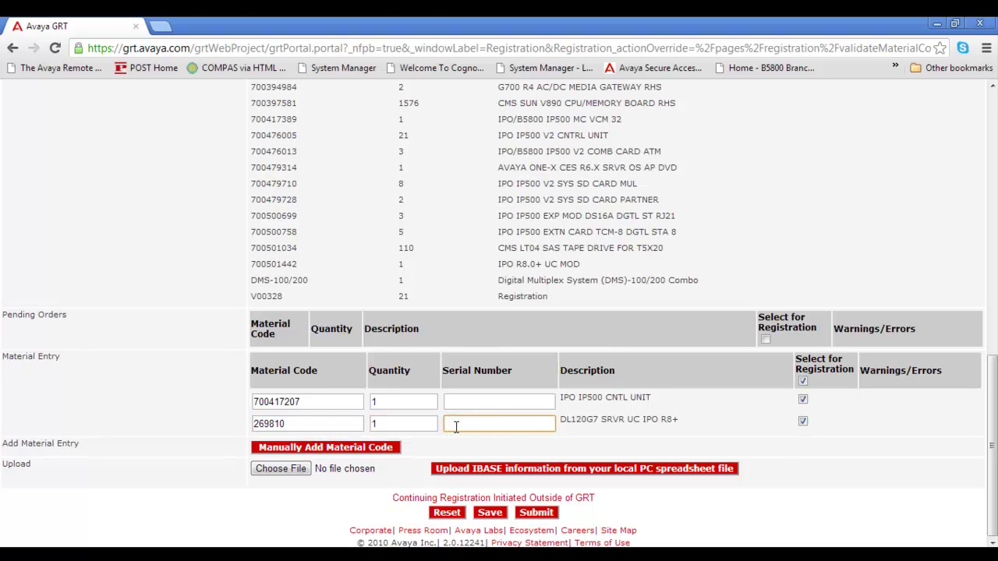
click(685, 423)
click(825, 424)
Step: Submit the install base registration, confirm with Yes, and acknowledge the submitted notice
click(831, 400)
click(823, 421)
click(537, 513)
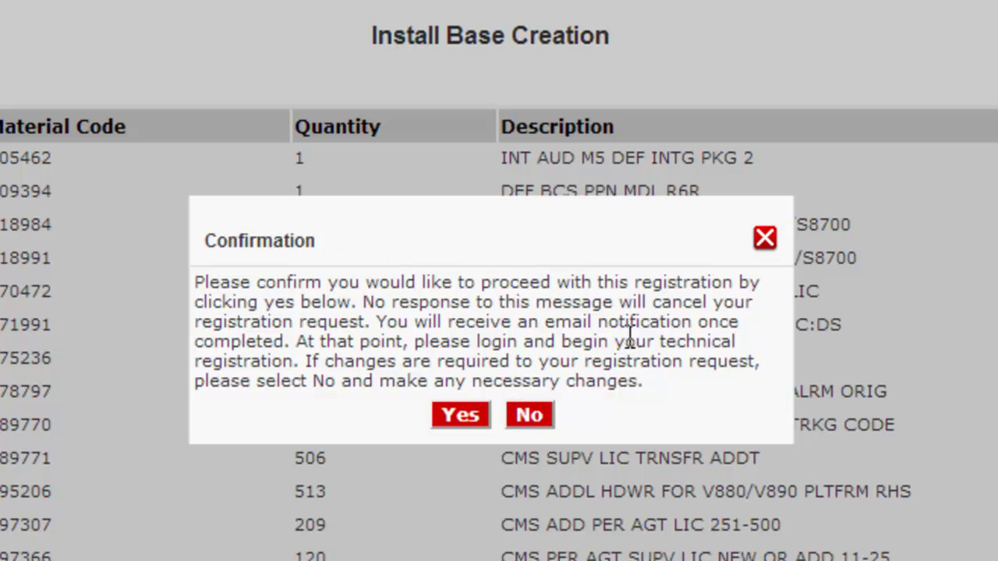
click(461, 418)
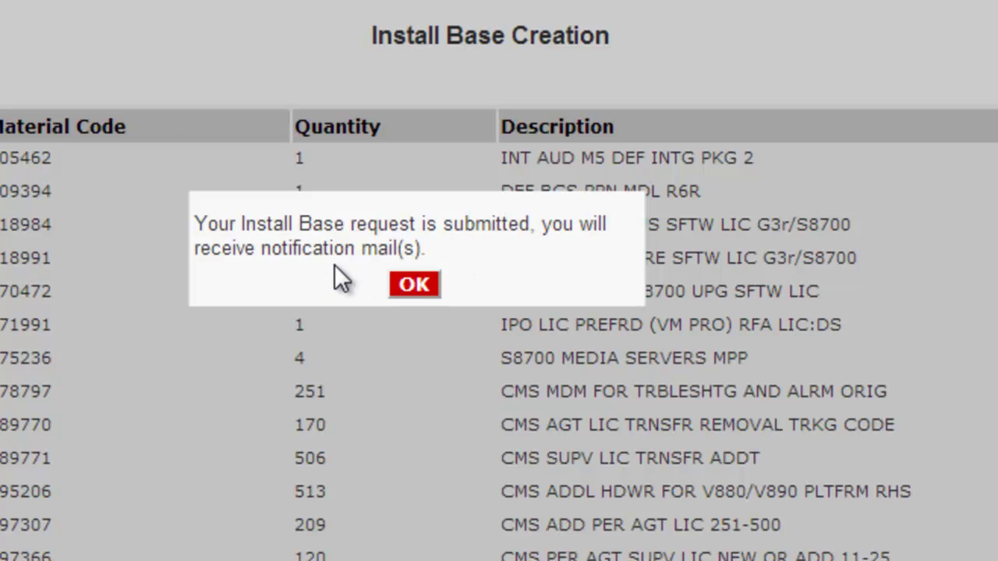
click(414, 284)
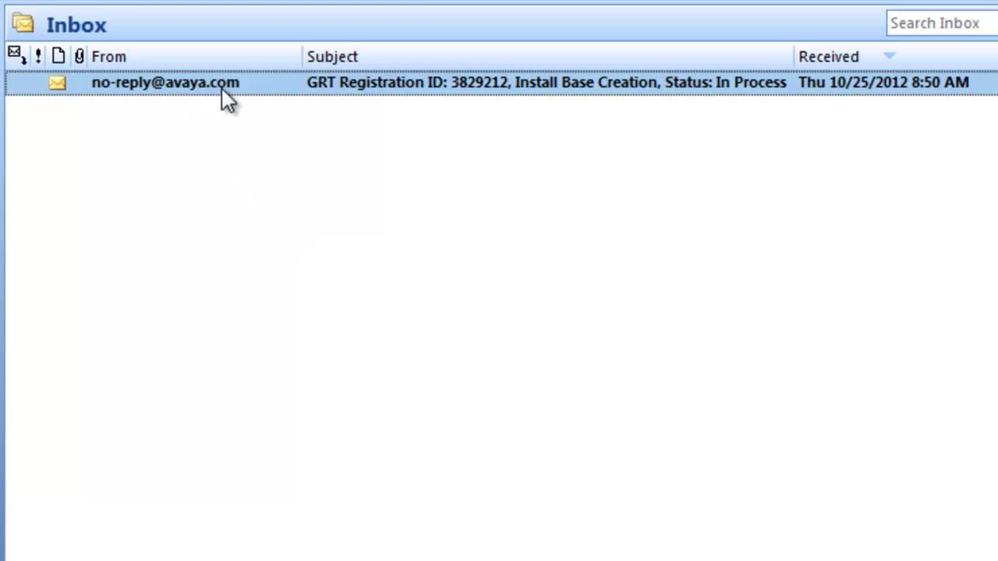
double_click(270, 85)
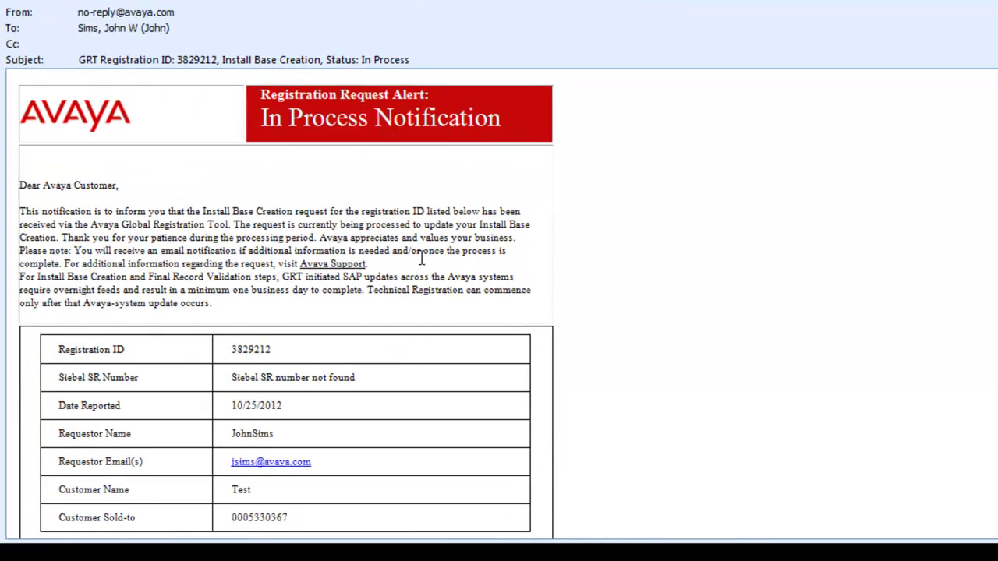
click(304, 350)
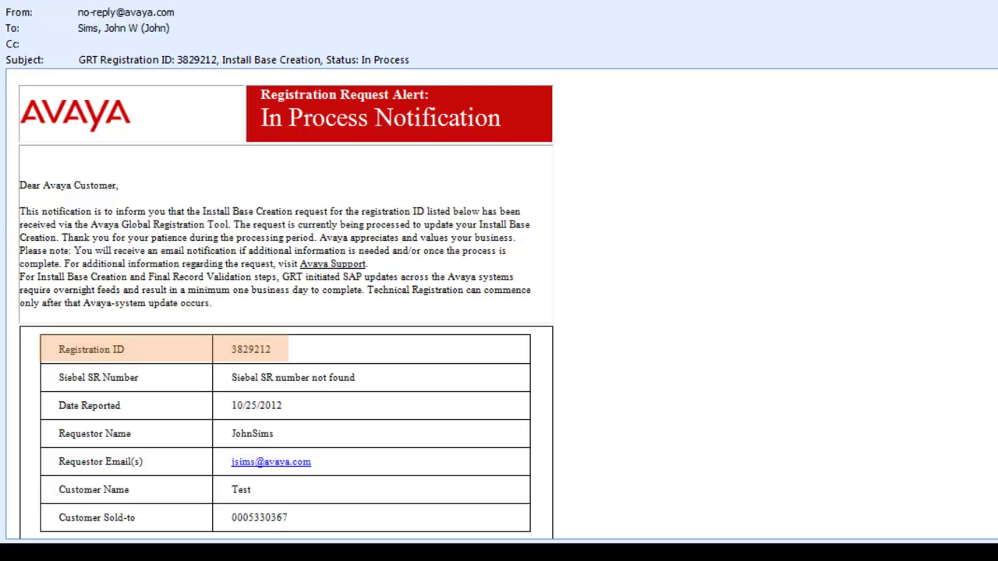
scroll(285, 304, down, 5)
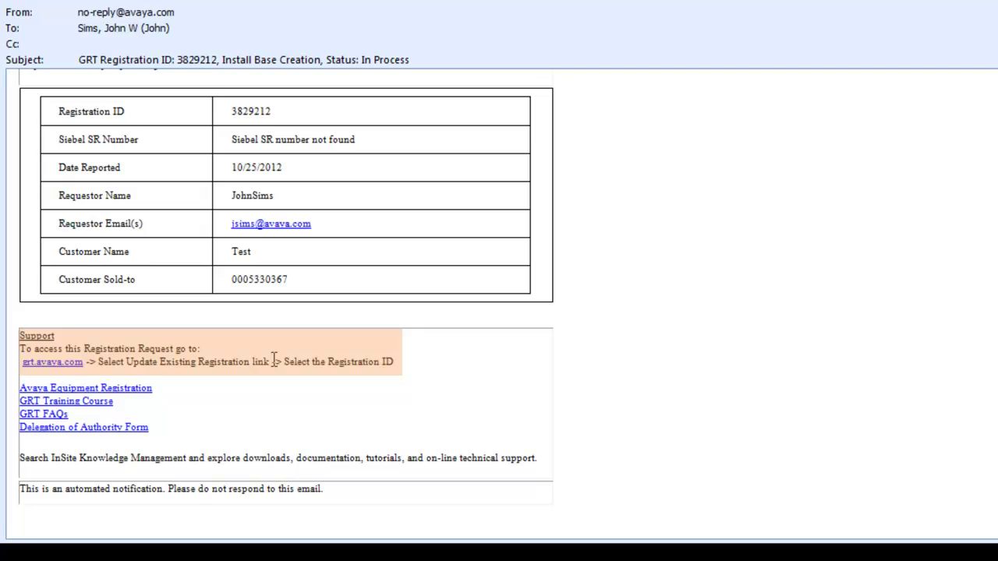
click(398, 362)
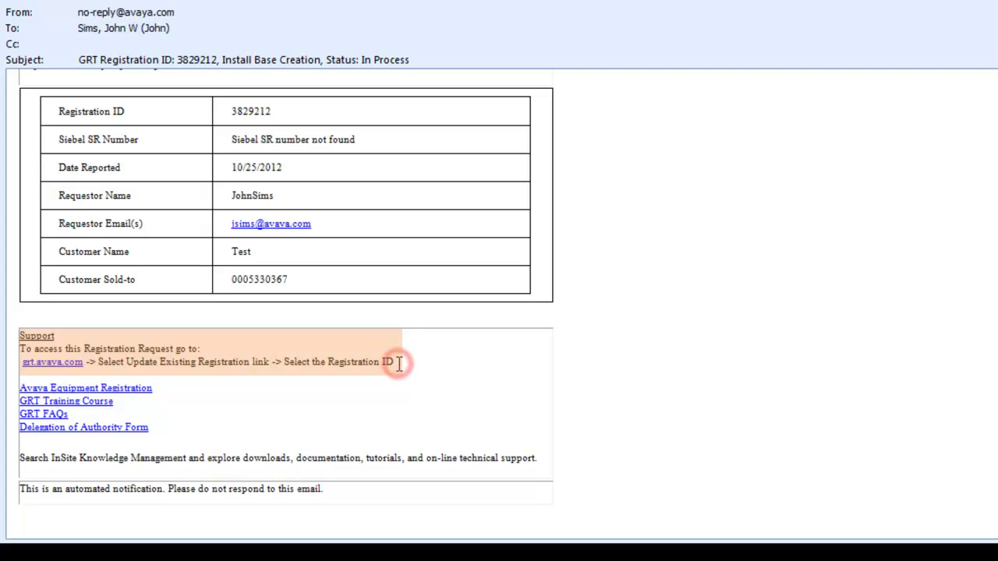